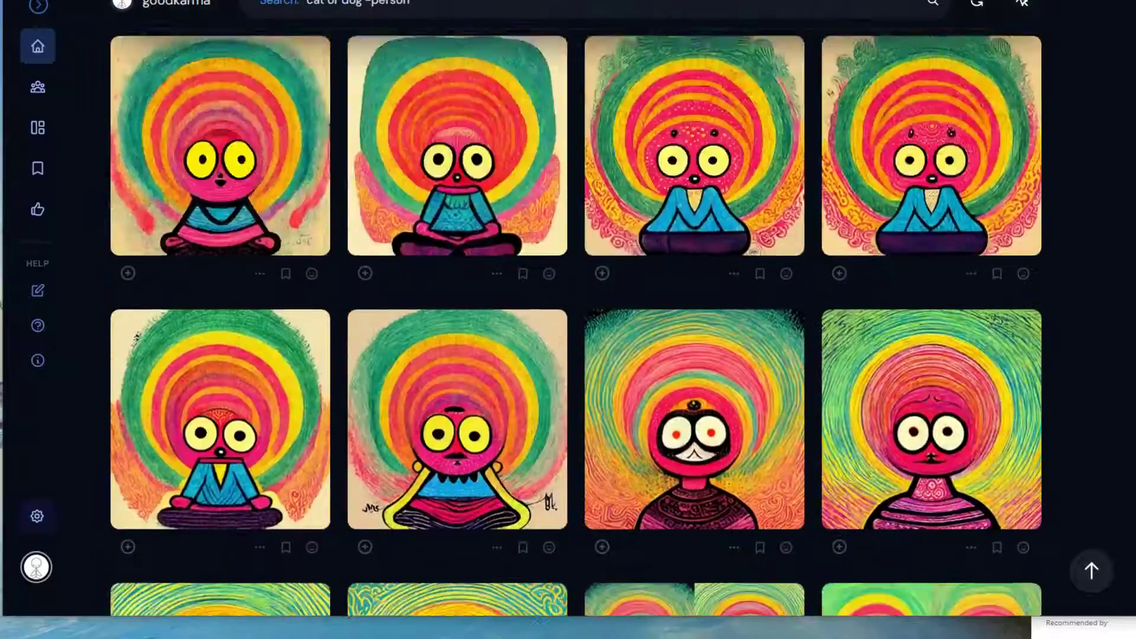
Return to the top of the profile gallery of psychedelic meditation doodles
{"action": "key", "text": "Home"}
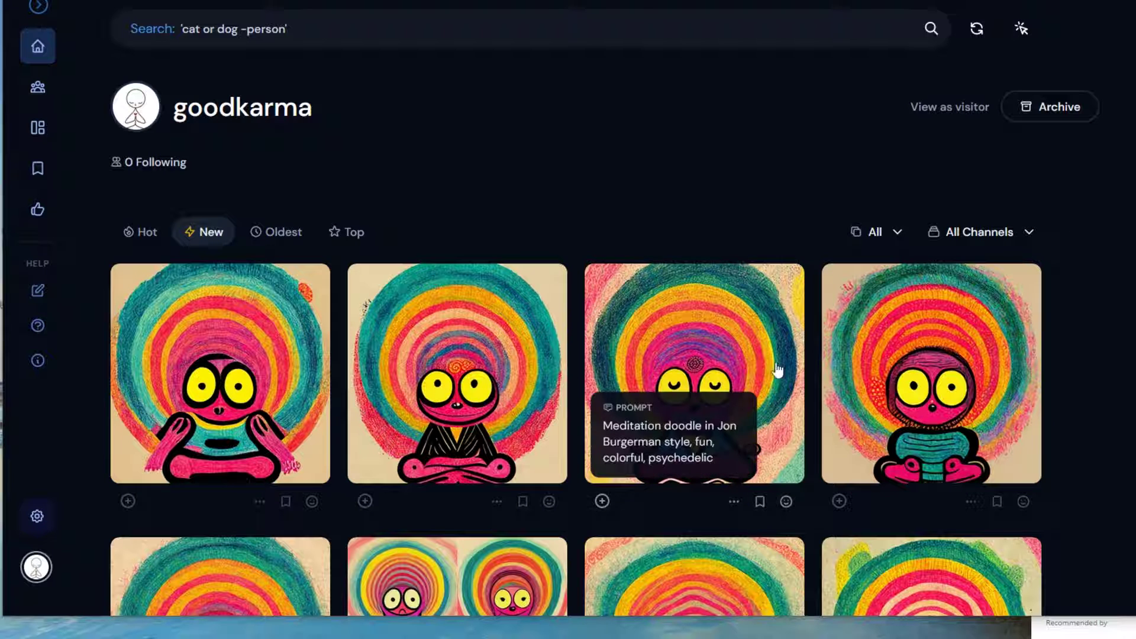
Open a meditation doodle's options, then place the cursor in the #newbies-64 message box
{"action": "left_click", "coordinate": [733, 502]}
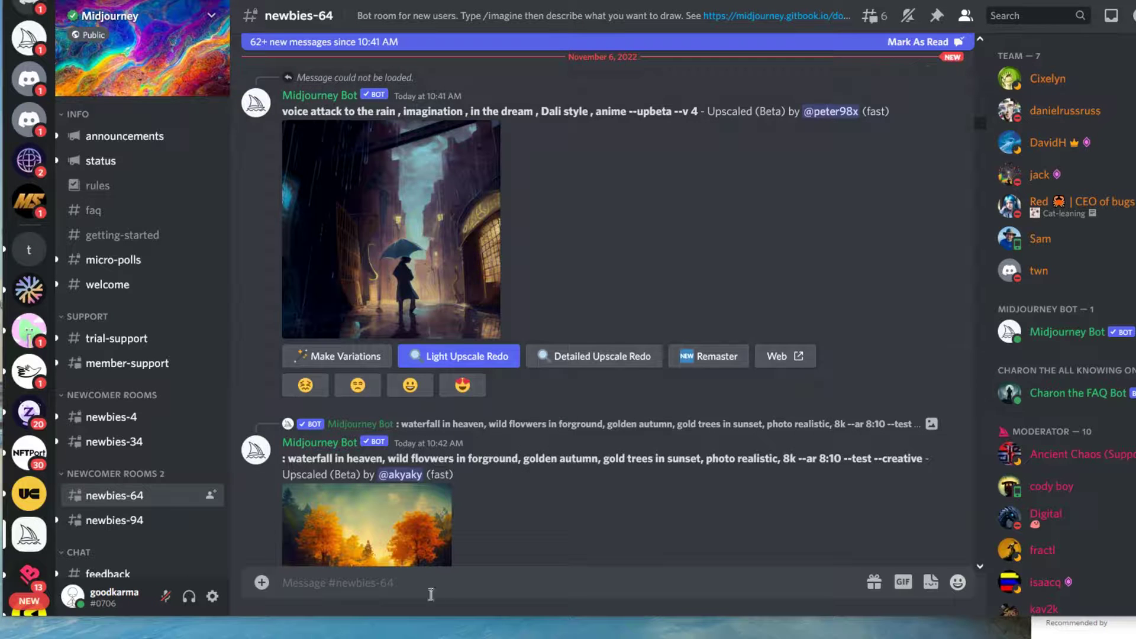
{"action": "left_click", "coordinate": [433, 592]}
Start the /imagine command from the slash-command list in #newbies-64
{"action": "type", "text": "/"}
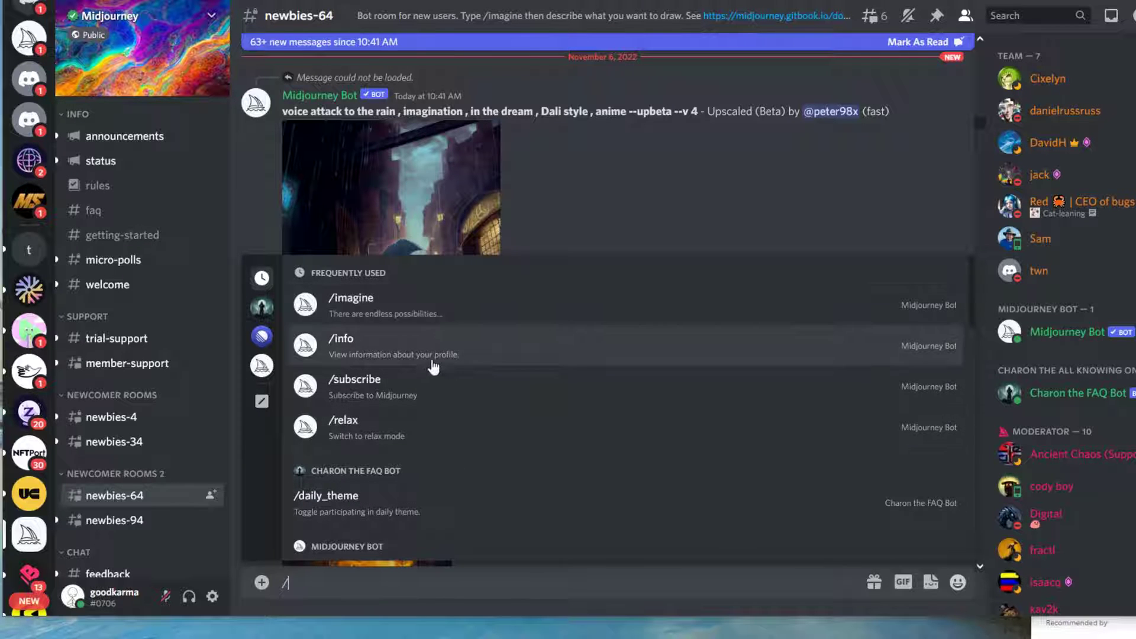
{"action": "left_click", "coordinate": [450, 305]}
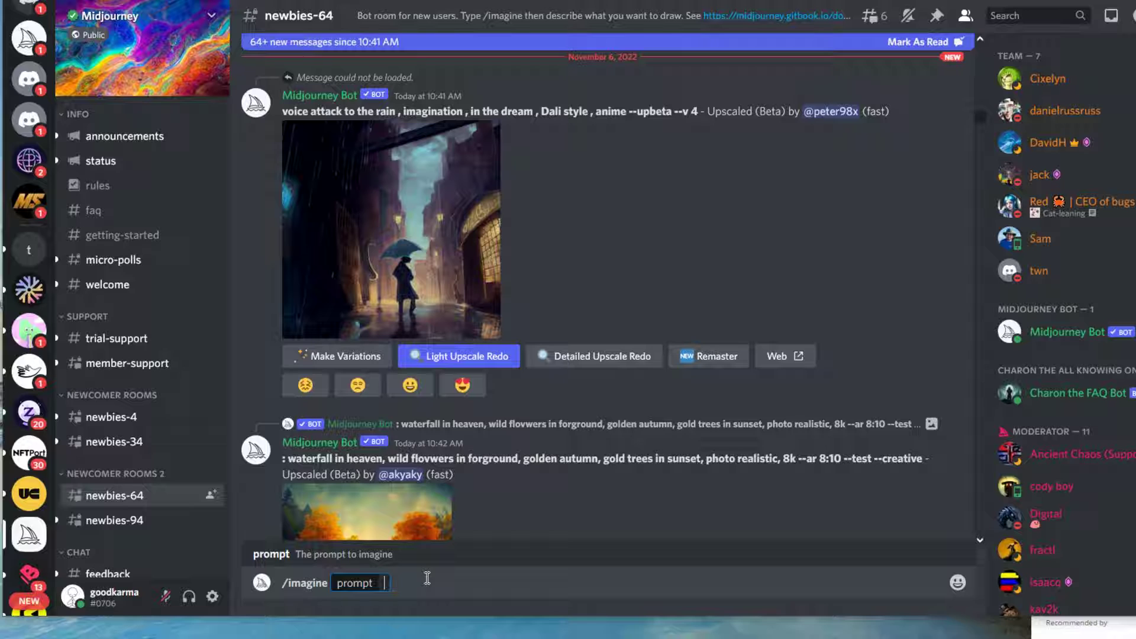
Enter the prompt 'man meditating colorful cartoonish, satire, exaggerated features, hippy, trippy, psychedelic'
{"action": "type", "text": "man meeitating color"}
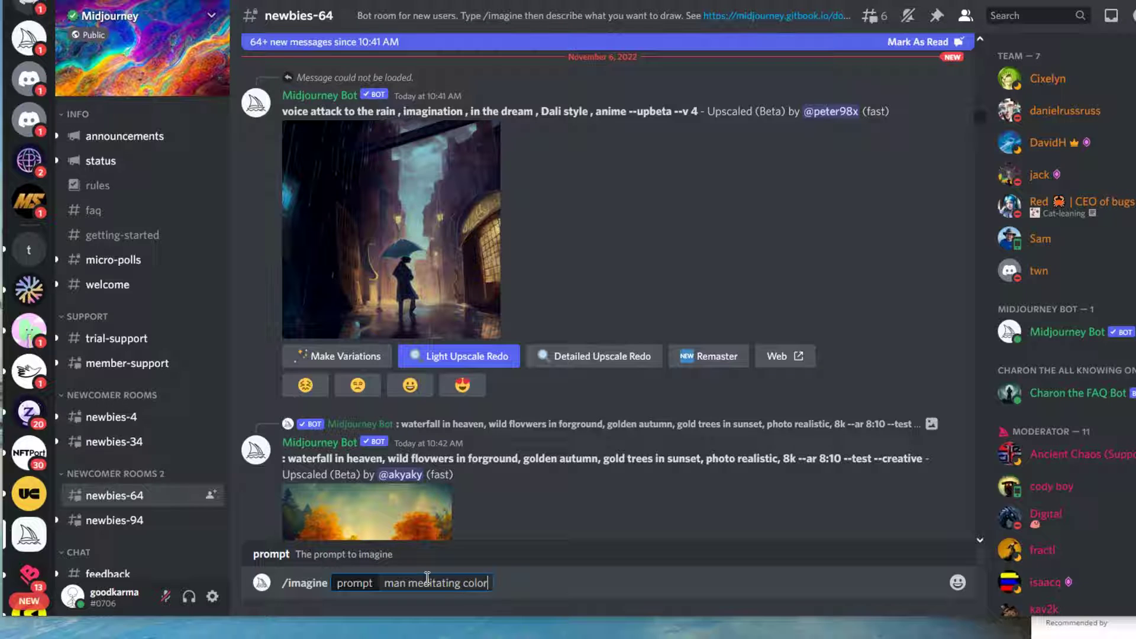
{"action": "type", "text": "ful cartoonish"}
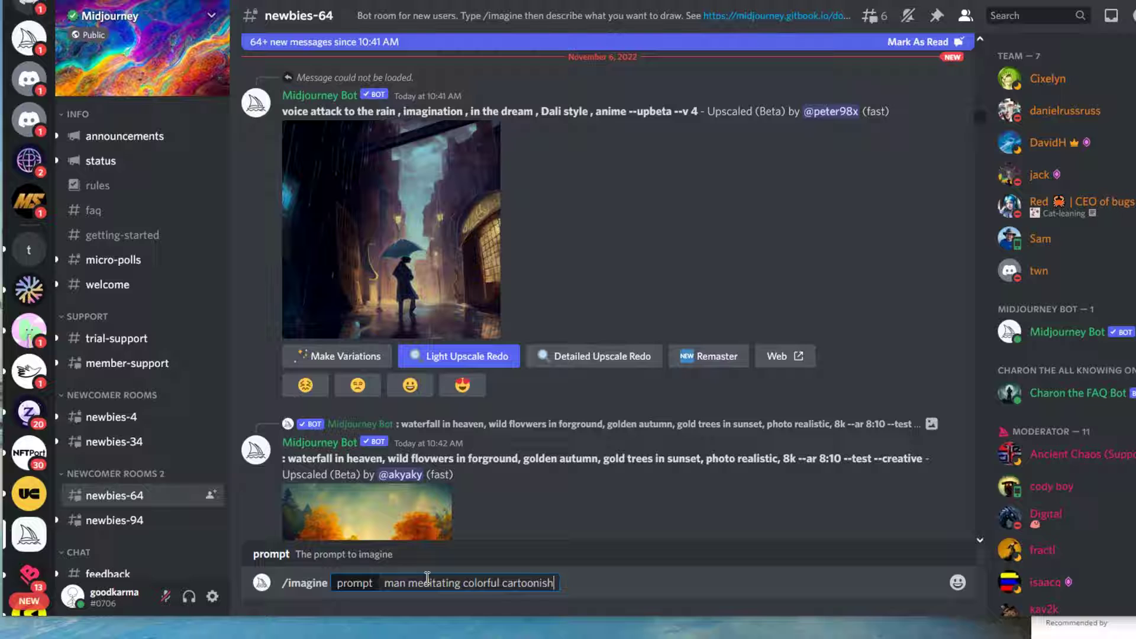
{"action": "type", "text": ", satire, exagrer"}
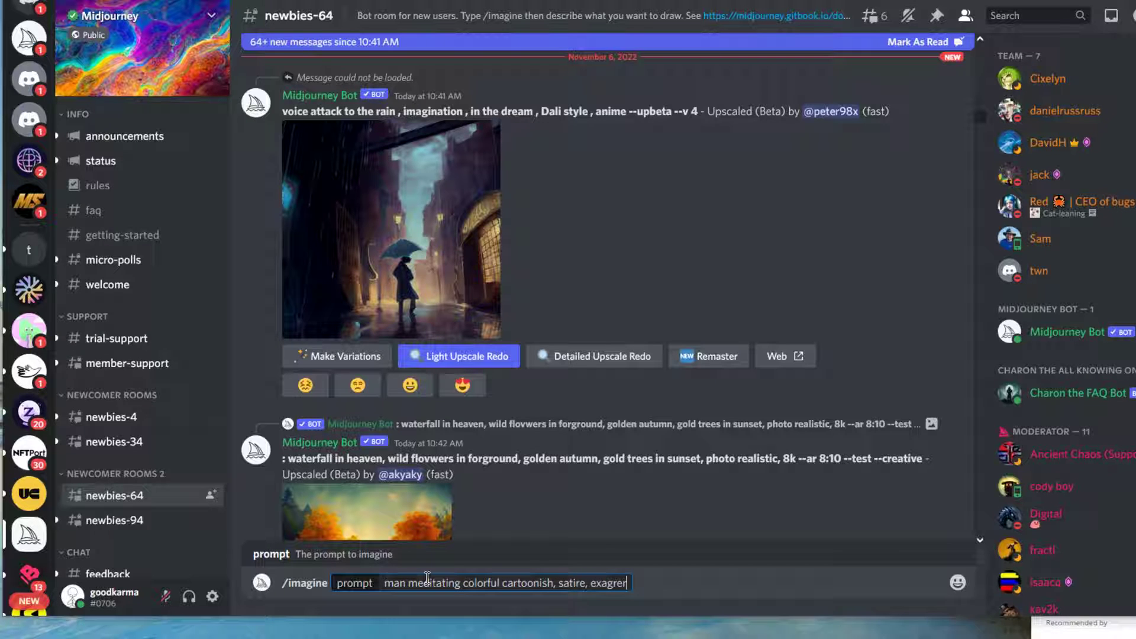
{"action": "type", "text": "rated features"}
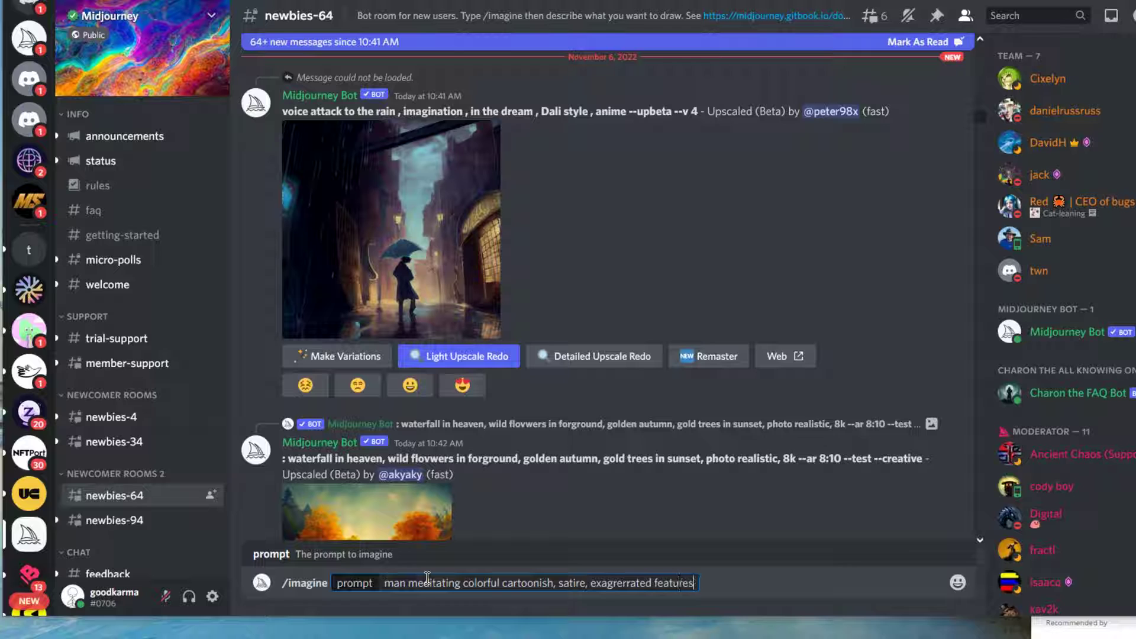
{"action": "type", "text": ", hippy, trippy,"}
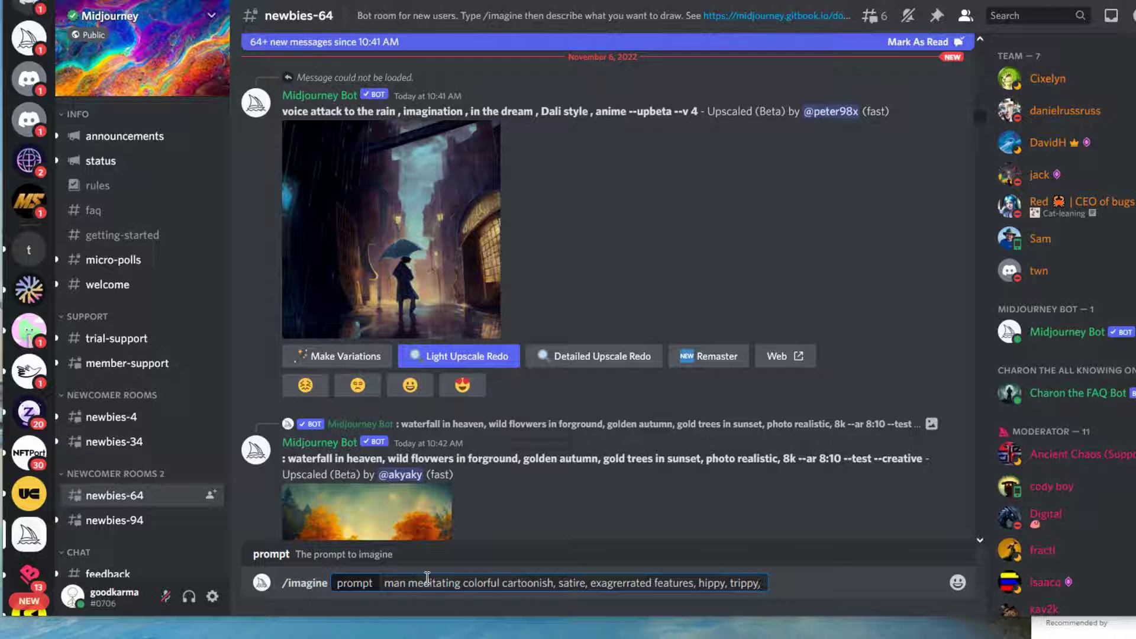
{"action": "type", "text": " psychedelic "}
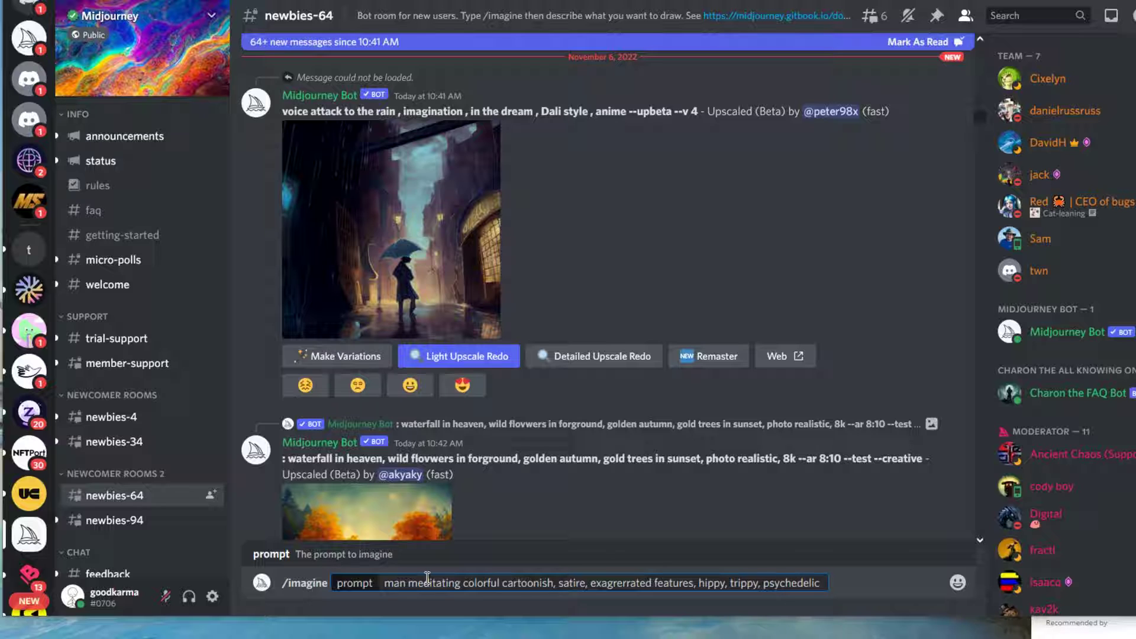
{"action": "type", "text": "with over"}
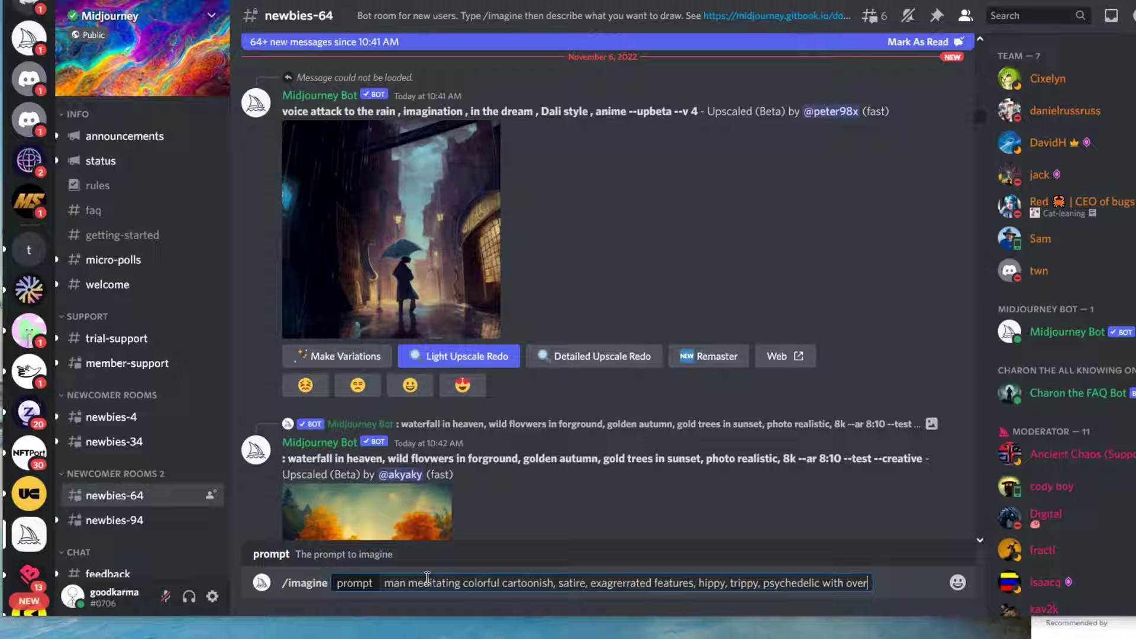
{"action": "type", "text": "sized eyes and "}
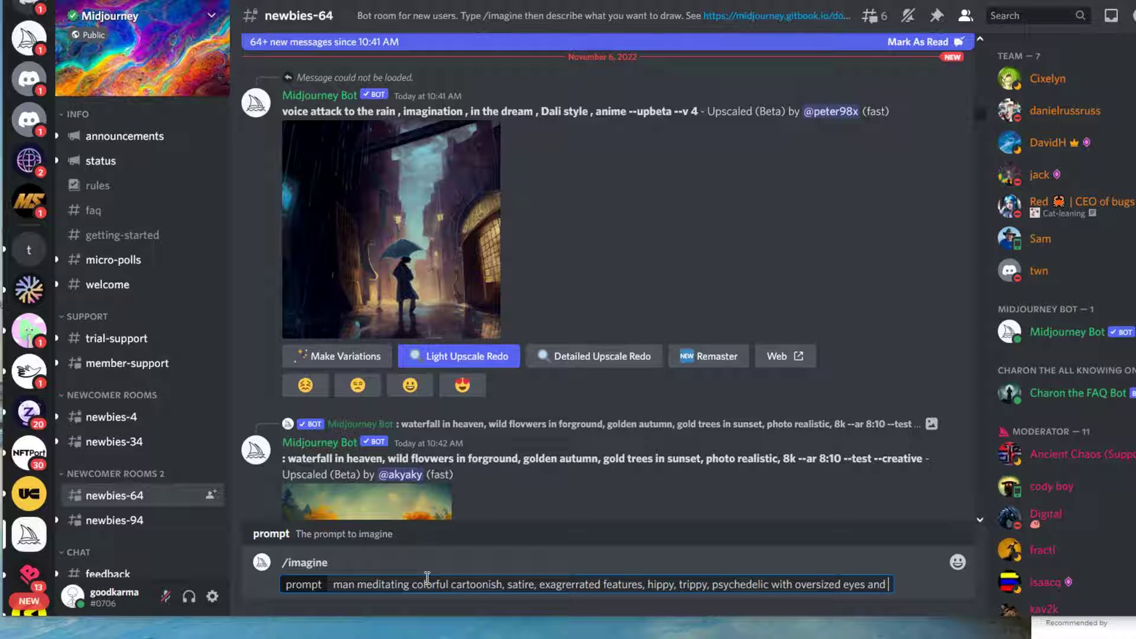
{"action": "type", "text": "a large head"}
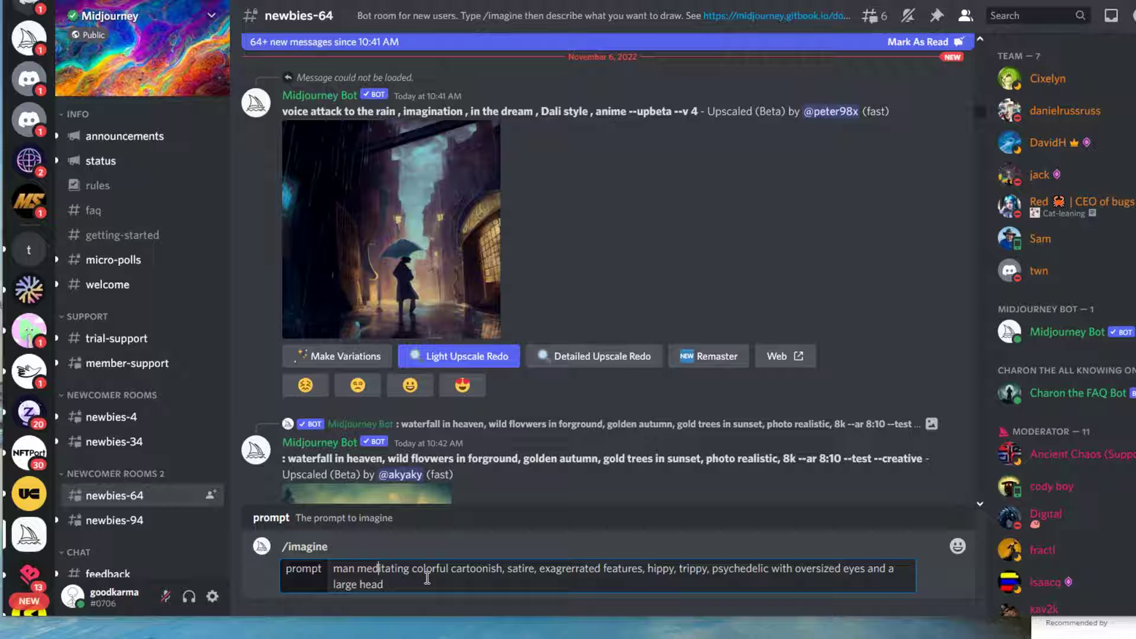
Replace the leading 'man' in the prompt with 'hippy woman,'
{"action": "key", "text": "Home"}
{"action": "key", "text": "Delete"}
{"action": "key", "text": "Delete"}
{"action": "key", "text": "Delete"}
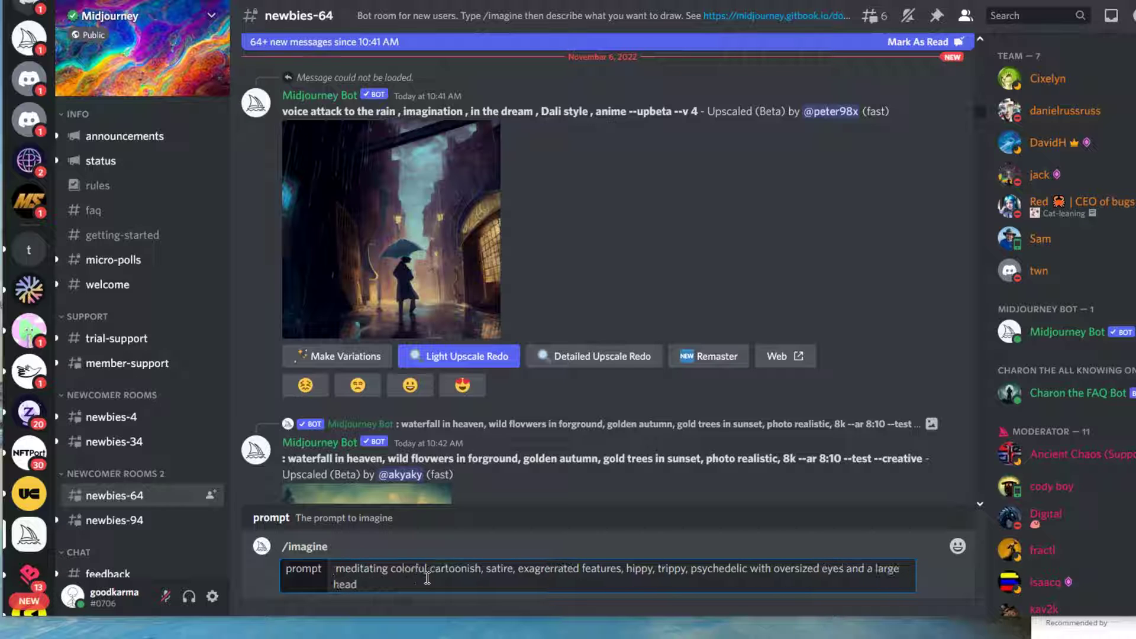
{"action": "type", "text": "hippy w"}
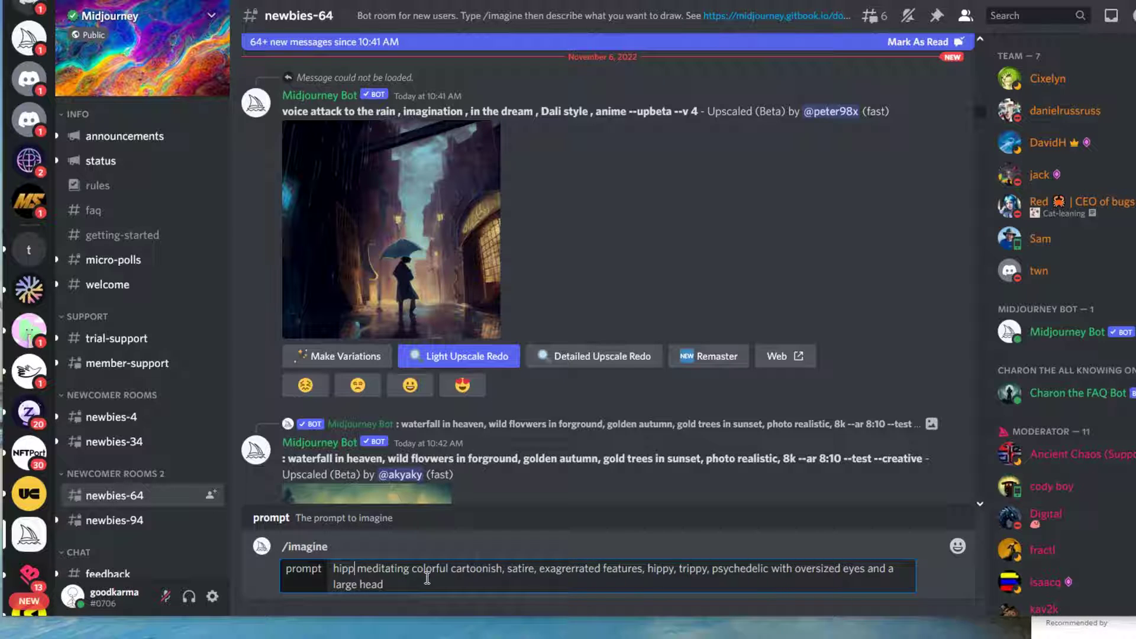
{"action": "type", "text": "oman,"}
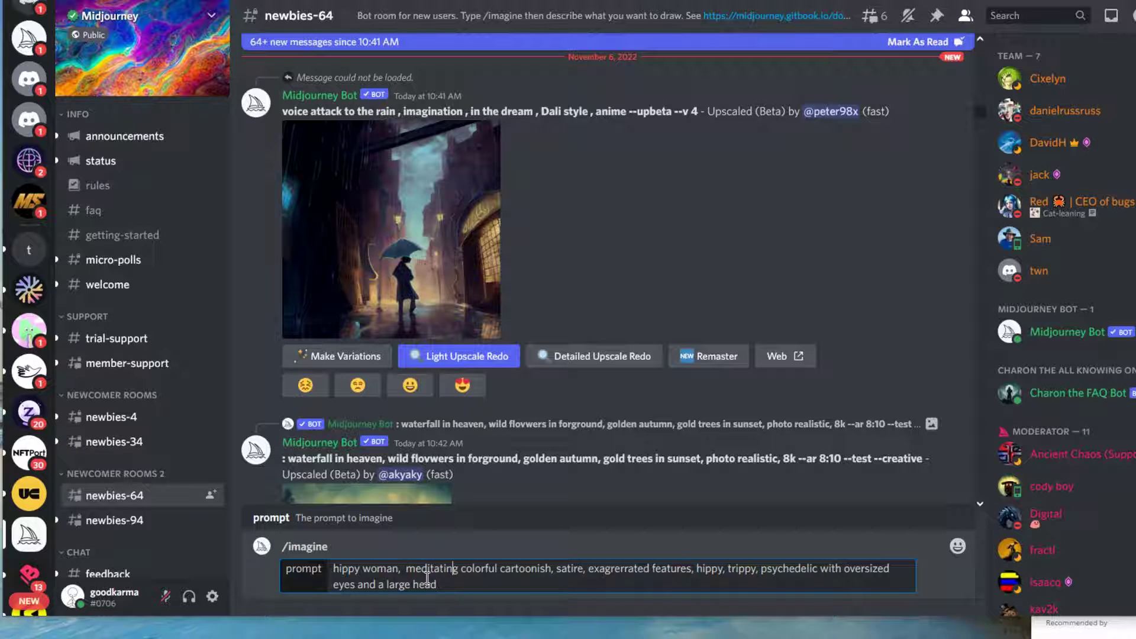
{"action": "type", "text": ","}
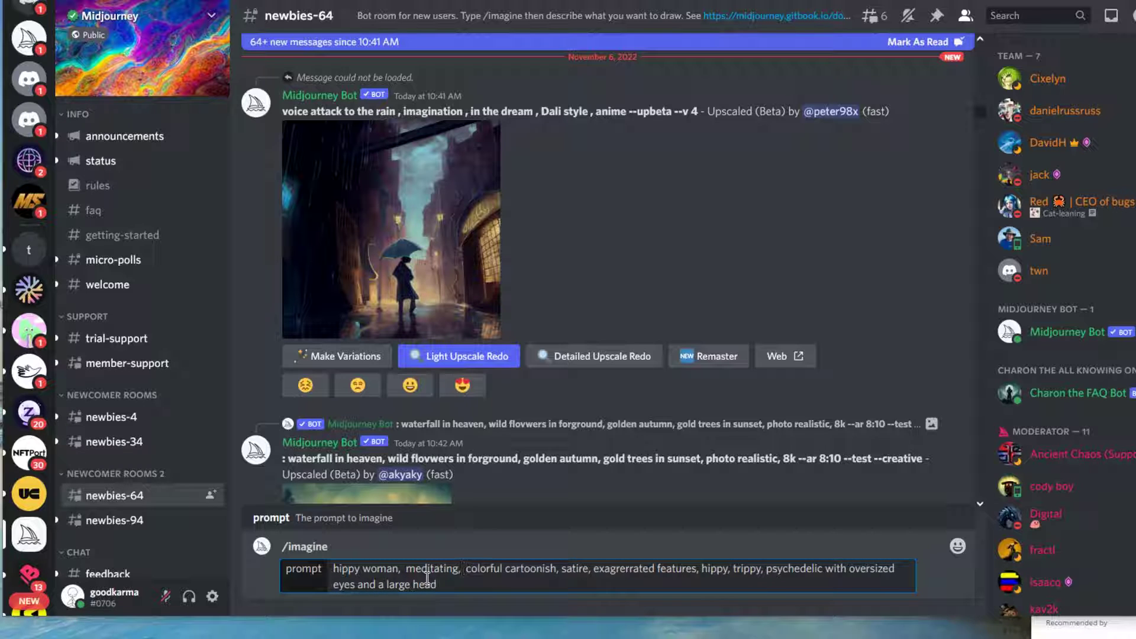
{"action": "key", "text": "Right"}
{"action": "key", "text": "Right"}
{"action": "key", "text": "Right"}
{"action": "key", "text": "Right"}
{"action": "key", "text": "Right"}
{"action": "key", "text": "Right"}
{"action": "key", "text": "Right"}
{"action": "key", "text": "Right"}
{"action": "key", "text": "Right"}
{"action": "key", "text": "Right"}
{"action": "key", "text": "Right"}
{"action": "key", "text": "Right"}
{"action": "key", "text": "Right"}
{"action": "key", "text": "Right"}
{"action": "key", "text": "Right"}
{"action": "key", "text": "Right"}
{"action": "key", "text": "Right"}
{"action": "key", "text": "Right"}
{"action": "key", "text": "Right"}
{"action": "key", "text": "Right"}
{"action": "key", "text": "Right"}
{"action": "key", "text": "Right"}
{"action": "key", "text": "Right"}
{"action": "key", "text": "Right"}
{"action": "key", "text": "Right"}
{"action": "key", "text": "Right"}
{"action": "key", "text": "Right"}
{"action": "key", "text": "Right"}
{"action": "key", "text": "Right"}
{"action": "key", "text": "Right"}
{"action": "key", "text": "Right"}
{"action": "key", "text": "Right"}
{"action": "key", "text": "Right"}
{"action": "key", "text": "Right"}
{"action": "key", "text": "Right"}
{"action": "key", "text": "Right"}
{"action": "key", "text": "Right"}
{"action": "key", "text": "Right"}
{"action": "key", "text": "Right"}
{"action": "key", "text": "Right"}
Append 'in the style of Banksy', add a comma after 'colorful', and submit the prompt
{"action": "key", "text": "Down"}
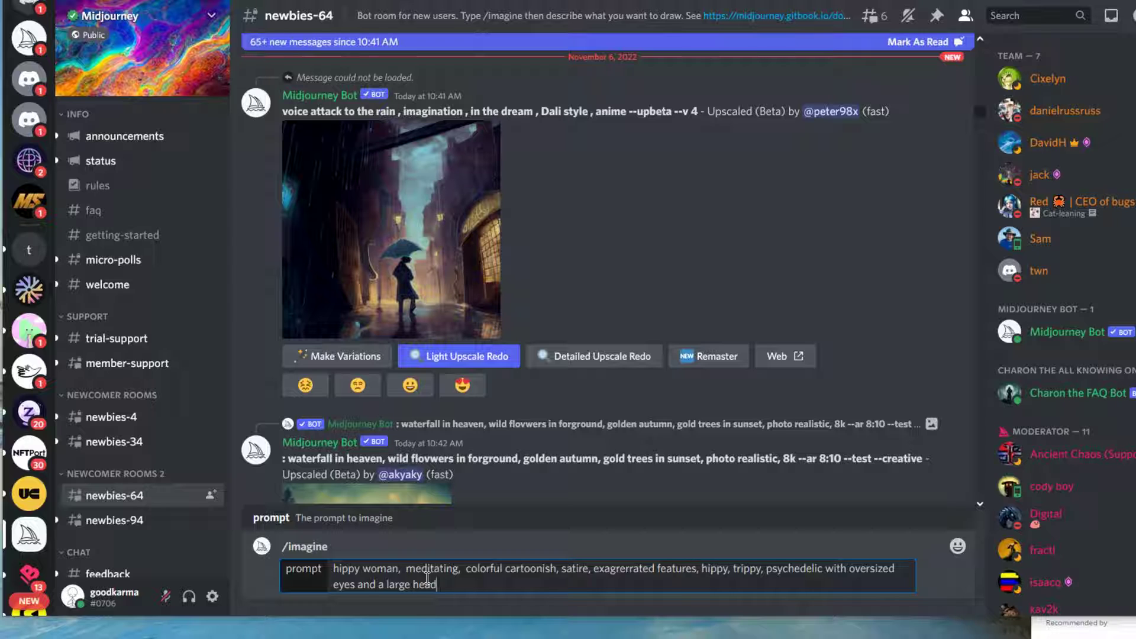
{"action": "type", "text": "in teh"}
{"action": "key", "text": "BackSpace"}
{"action": "key", "text": "BackSpace"}
{"action": "type", "text": "he ste"}
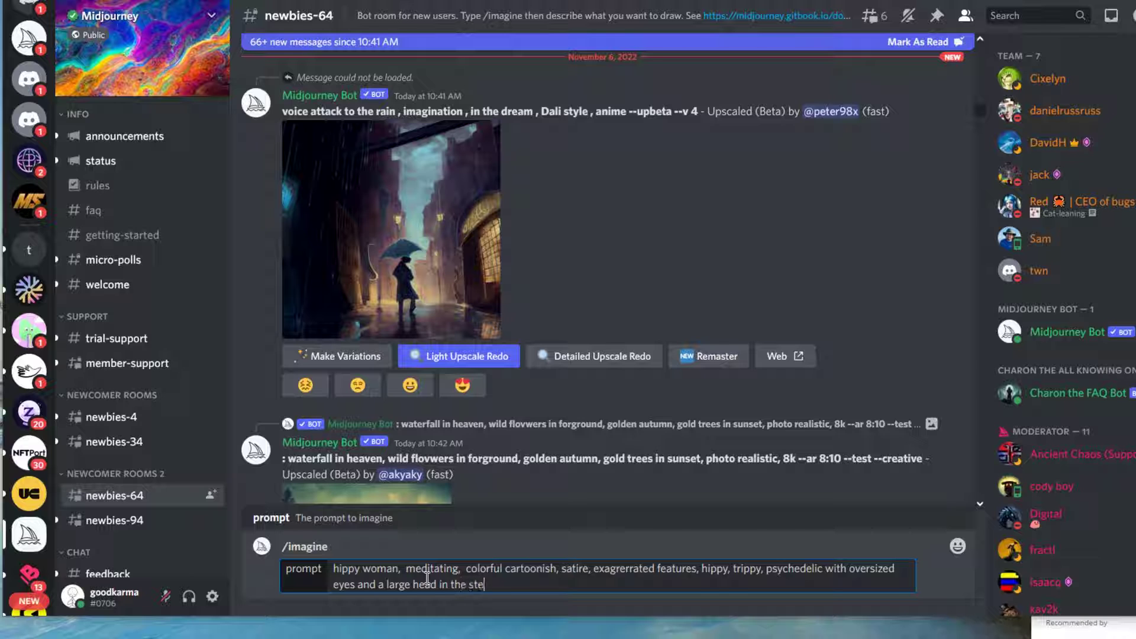
{"action": "key", "text": "BackSpace"}
{"action": "type", "text": "yle of Banksy"}
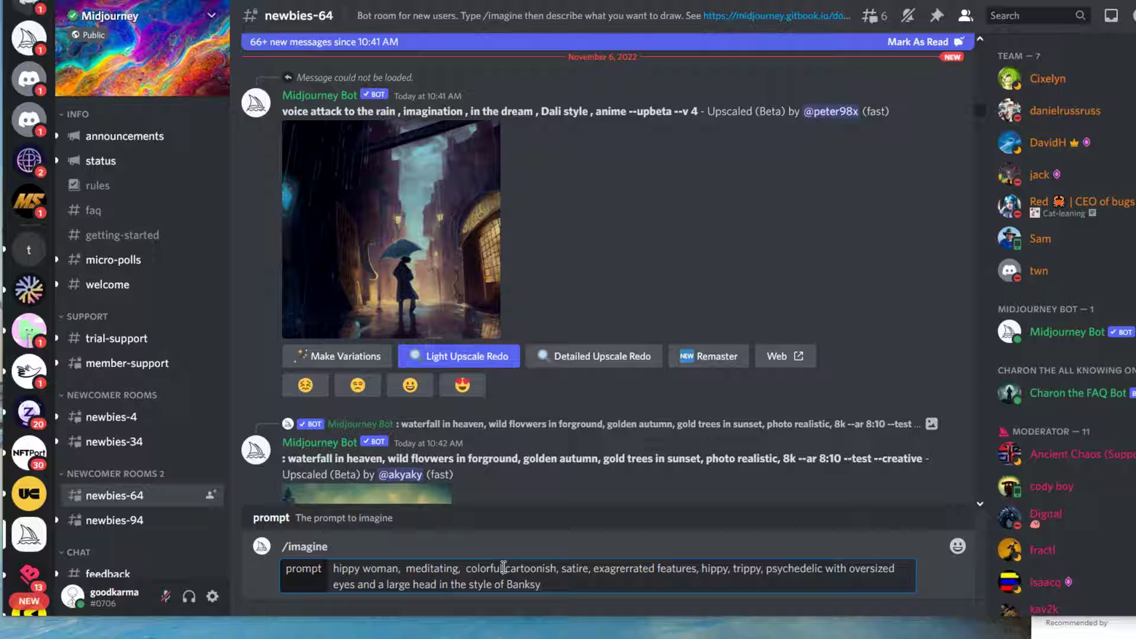
{"action": "left_click", "coordinate": [503, 568]}
{"action": "type", "text": ","}
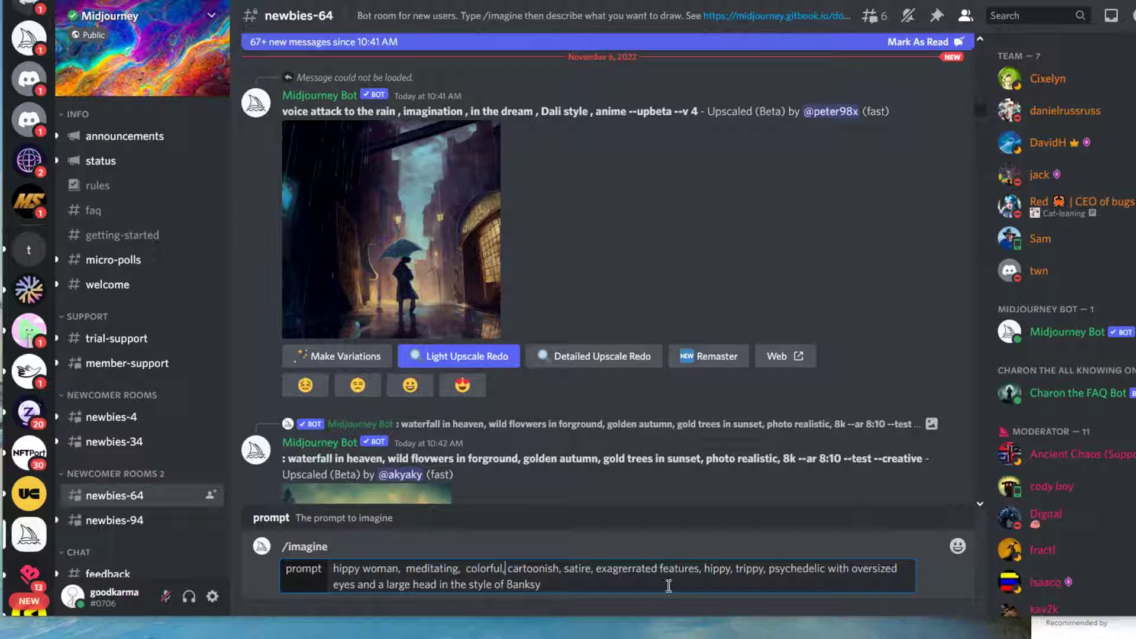
{"action": "key", "text": "Return"}
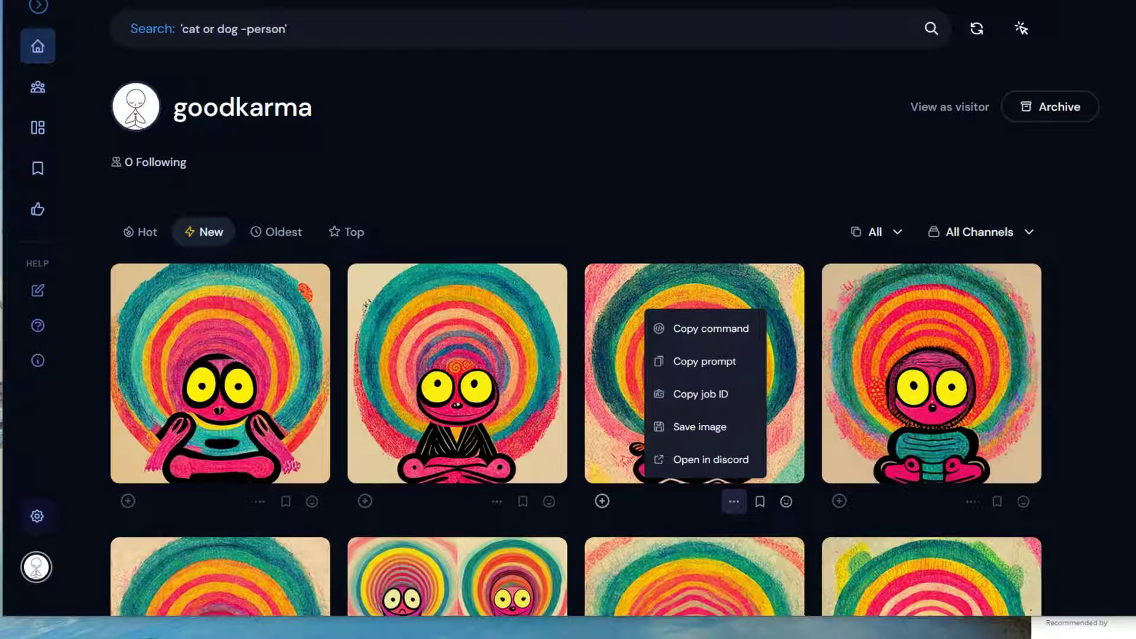
Scroll through the earlier meditation doodle images in the web gallery
{"action": "scroll", "coordinate": [605, 319], "scroll_direction": "down", "scroll_amount": 3}
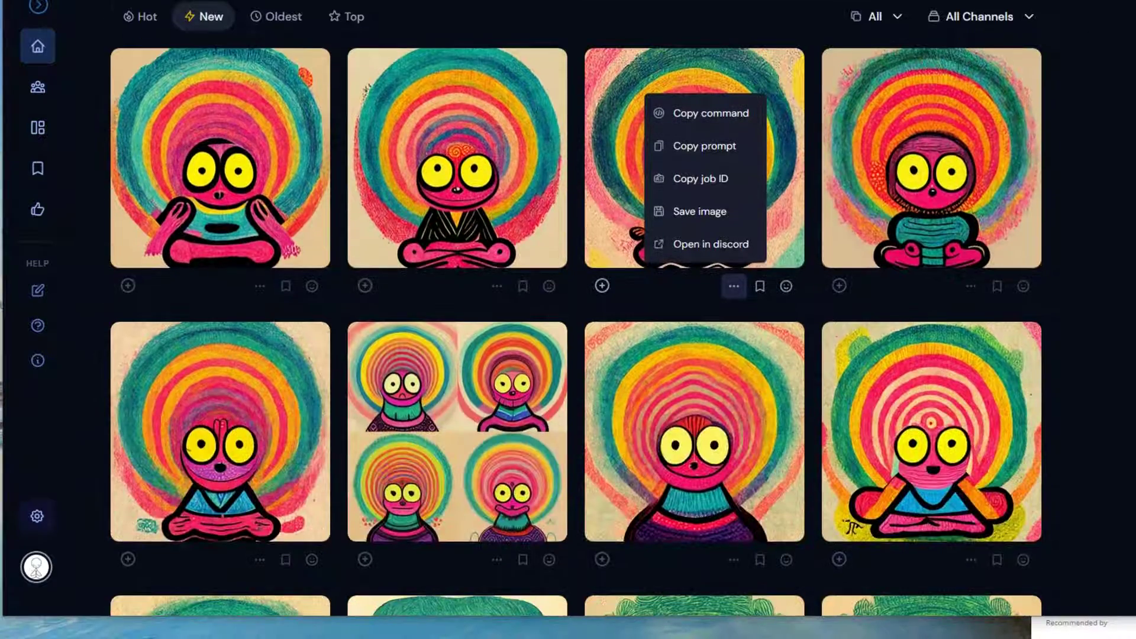
{"action": "scroll", "coordinate": [604, 319], "scroll_direction": "down", "scroll_amount": 5}
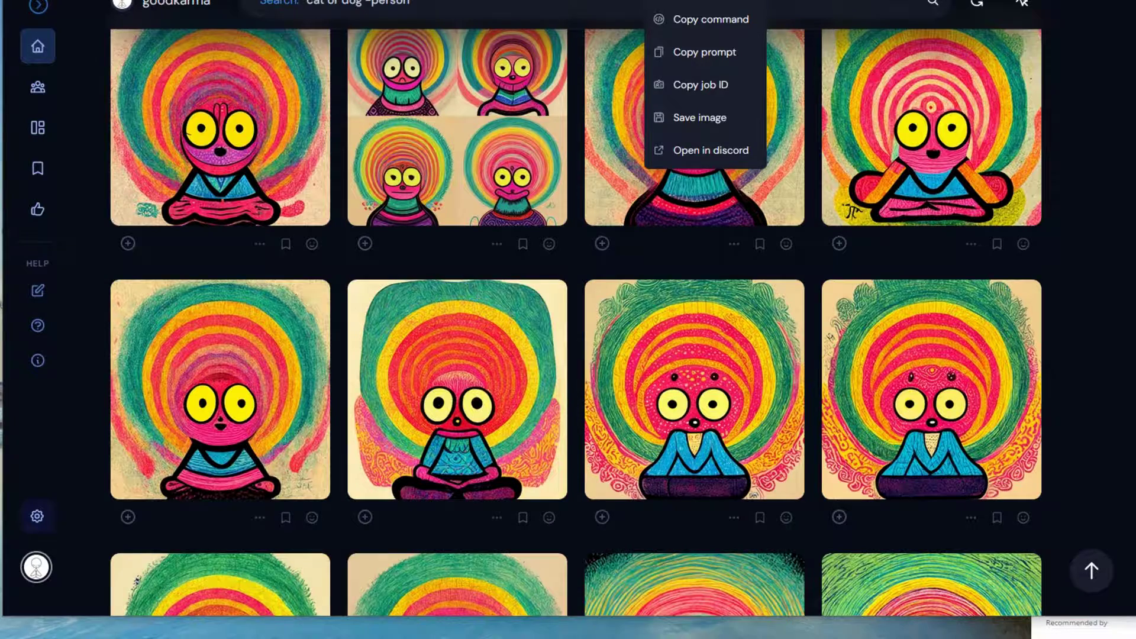
{"action": "scroll", "coordinate": [575, 322], "scroll_direction": "down", "scroll_amount": 3}
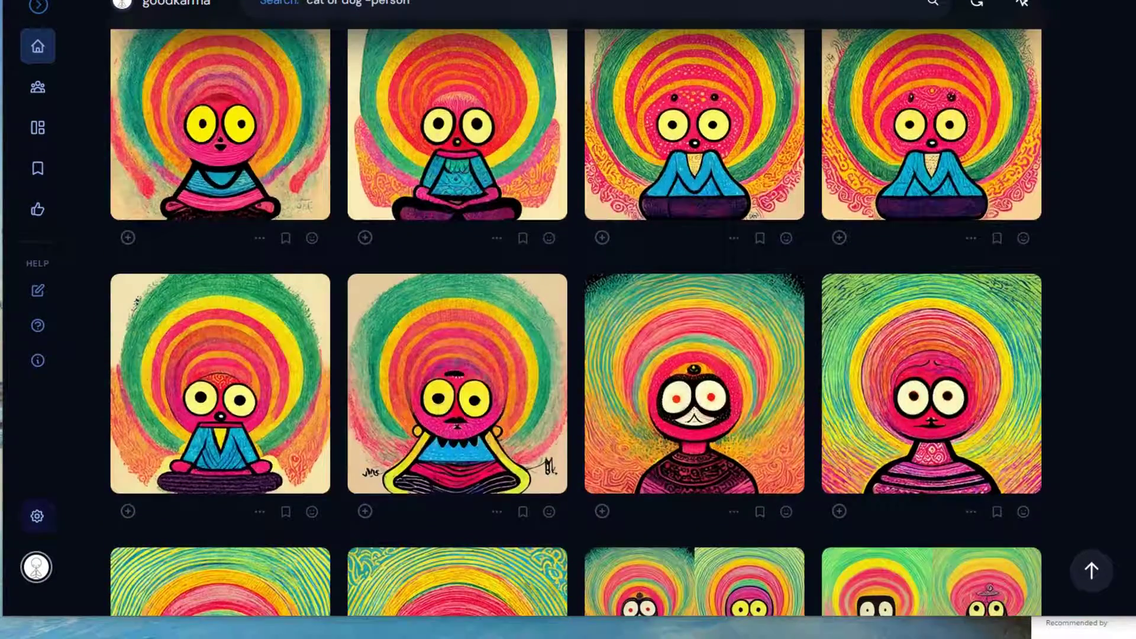
{"action": "scroll", "coordinate": [575, 323], "scroll_direction": "up", "scroll_amount": 10}
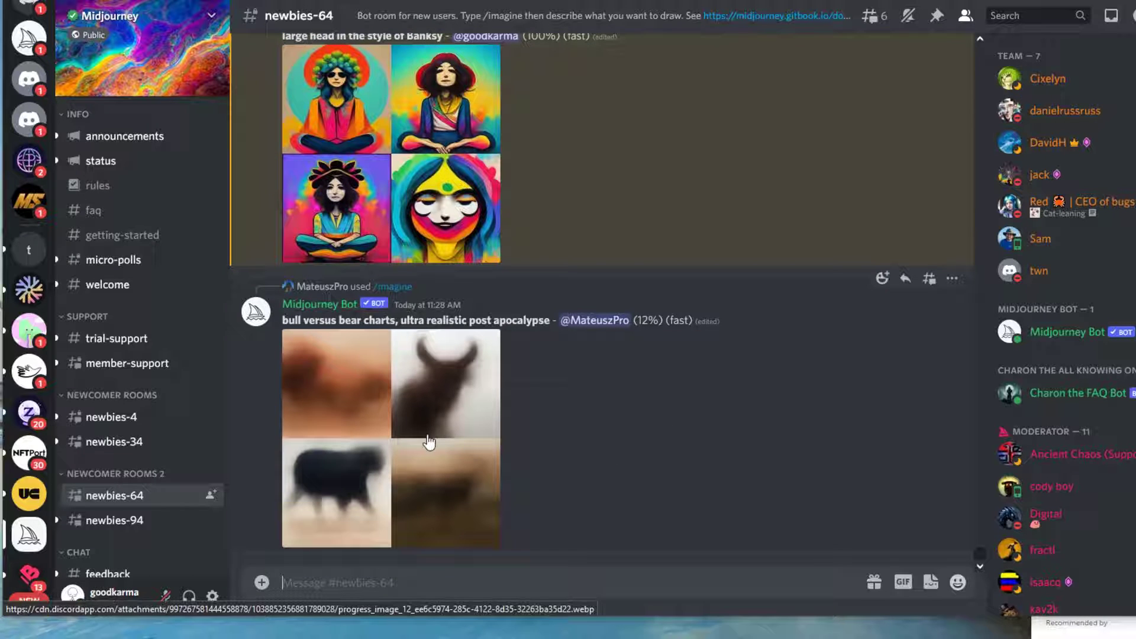
{"action": "scroll", "coordinate": [984, 554], "scroll_direction": "up", "scroll_amount": 5}
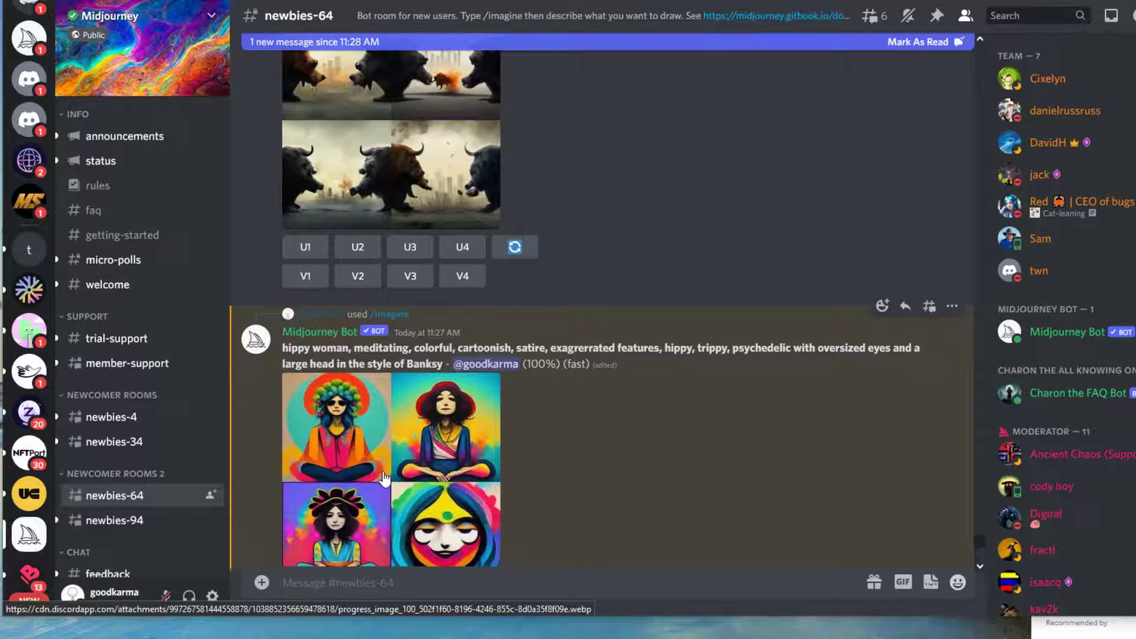
{"action": "left_click", "coordinate": [385, 470]}
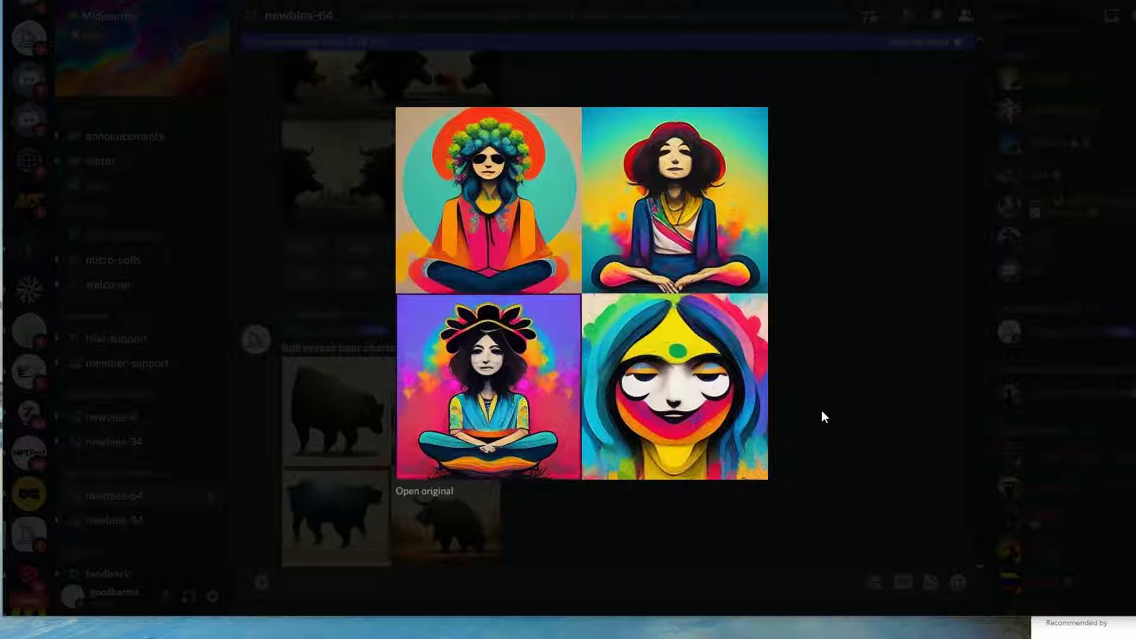
{"action": "left_click", "coordinate": [821, 453]}
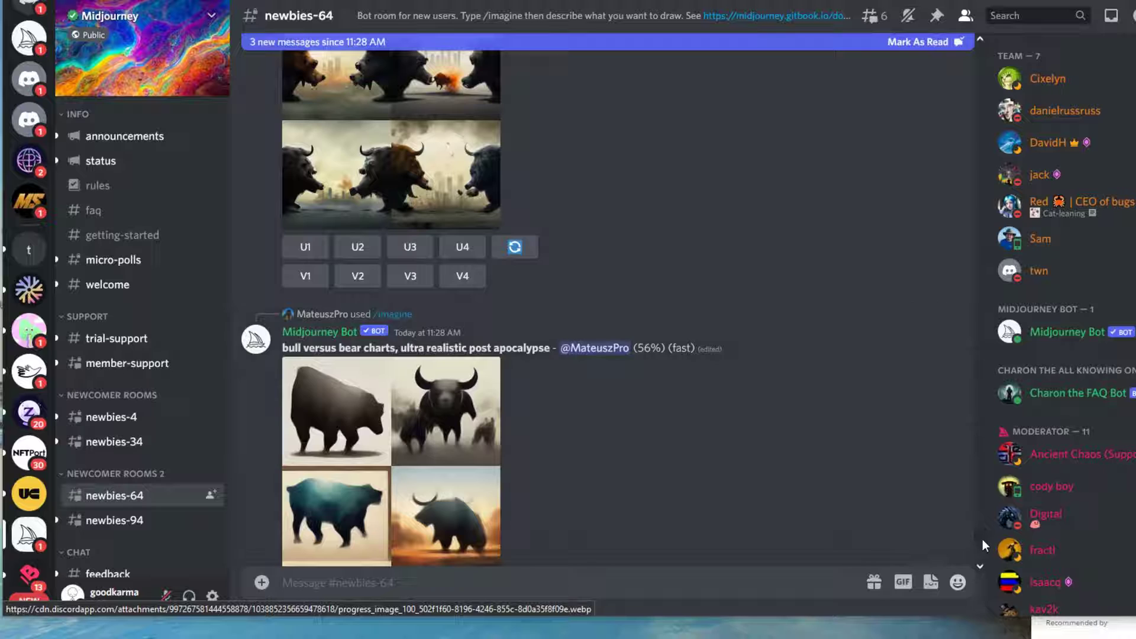
{"action": "left_click_drag", "start_coordinate": [982, 535], "coordinate": [981, 548]}
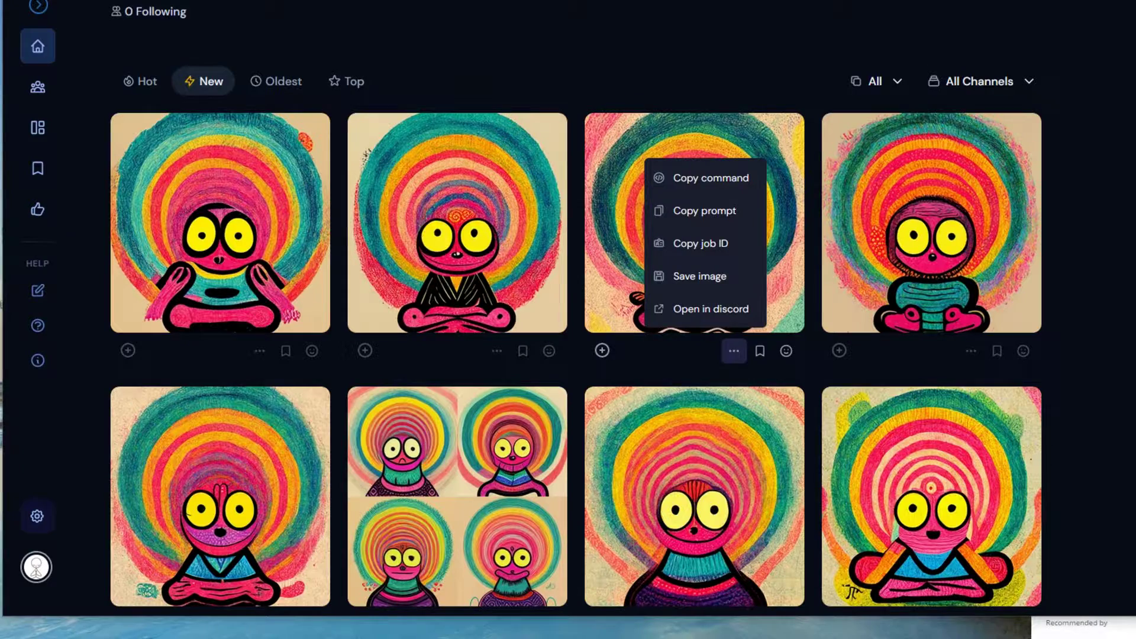
{"action": "scroll", "coordinate": [576, 320], "scroll_direction": "down", "scroll_amount": 15}
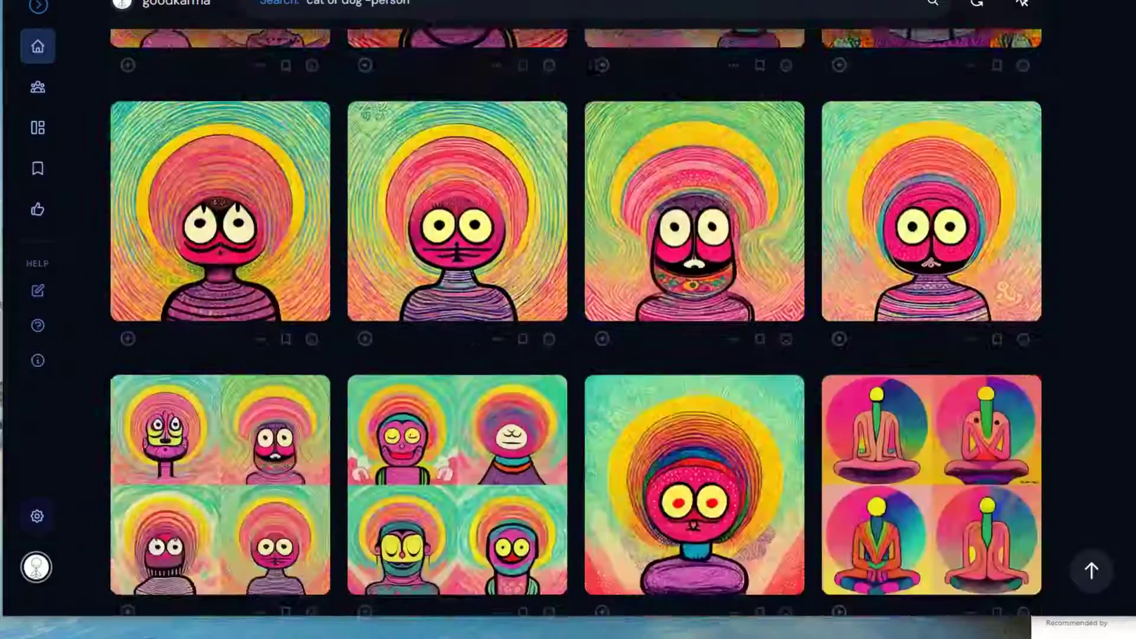
{"action": "scroll", "coordinate": [576, 320], "scroll_direction": "down", "scroll_amount": 20}
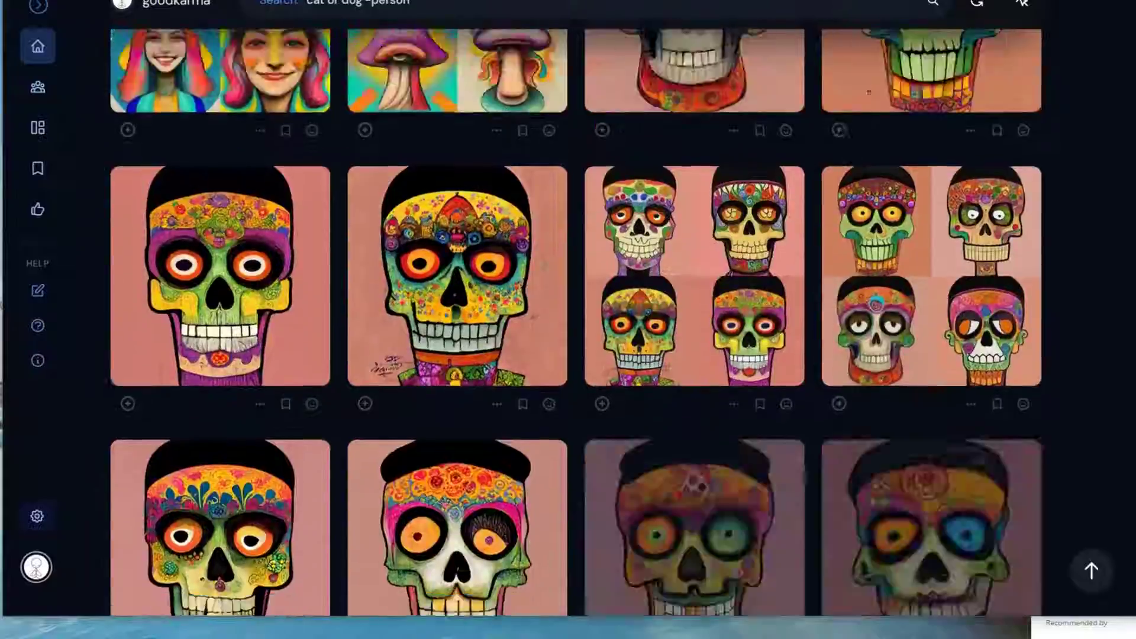
{"action": "scroll", "coordinate": [576, 319], "scroll_direction": "down", "scroll_amount": 20}
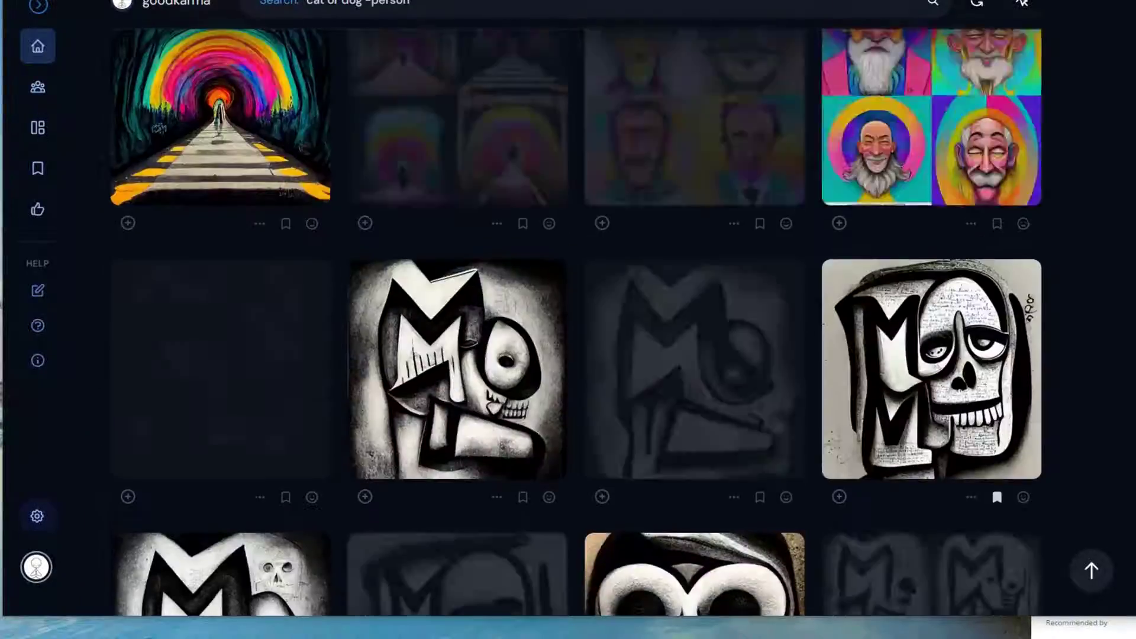
{"action": "scroll", "coordinate": [575, 319], "scroll_direction": "up", "scroll_amount": 15}
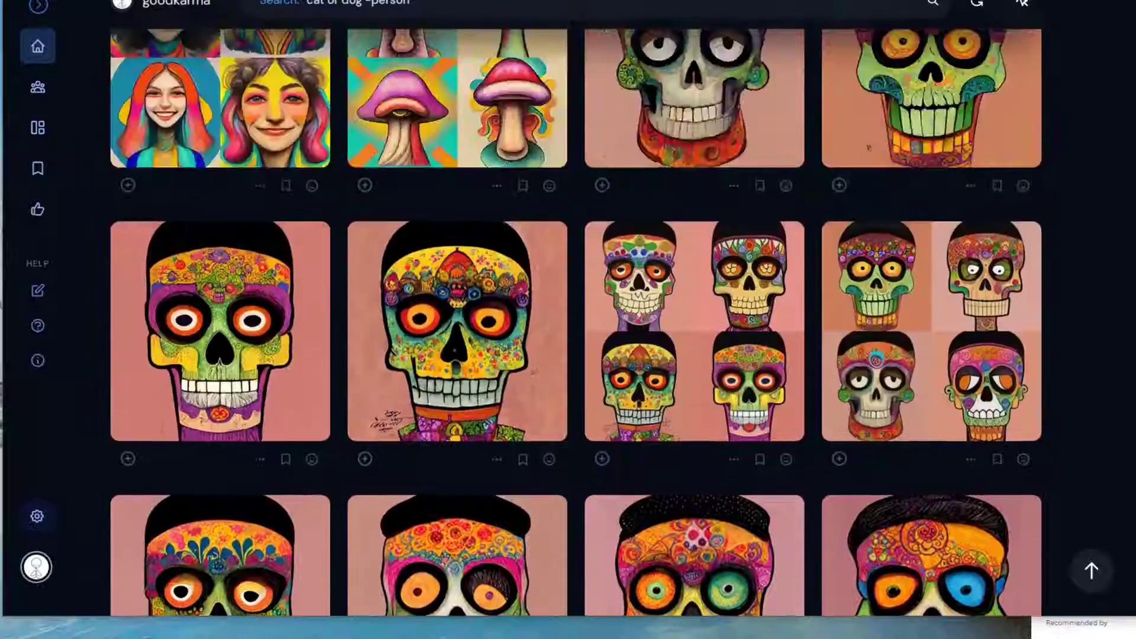
{"action": "scroll", "coordinate": [576, 320], "scroll_direction": "up", "scroll_amount": 5}
{"action": "scroll", "coordinate": [576, 320], "scroll_direction": "down", "scroll_amount": 15}
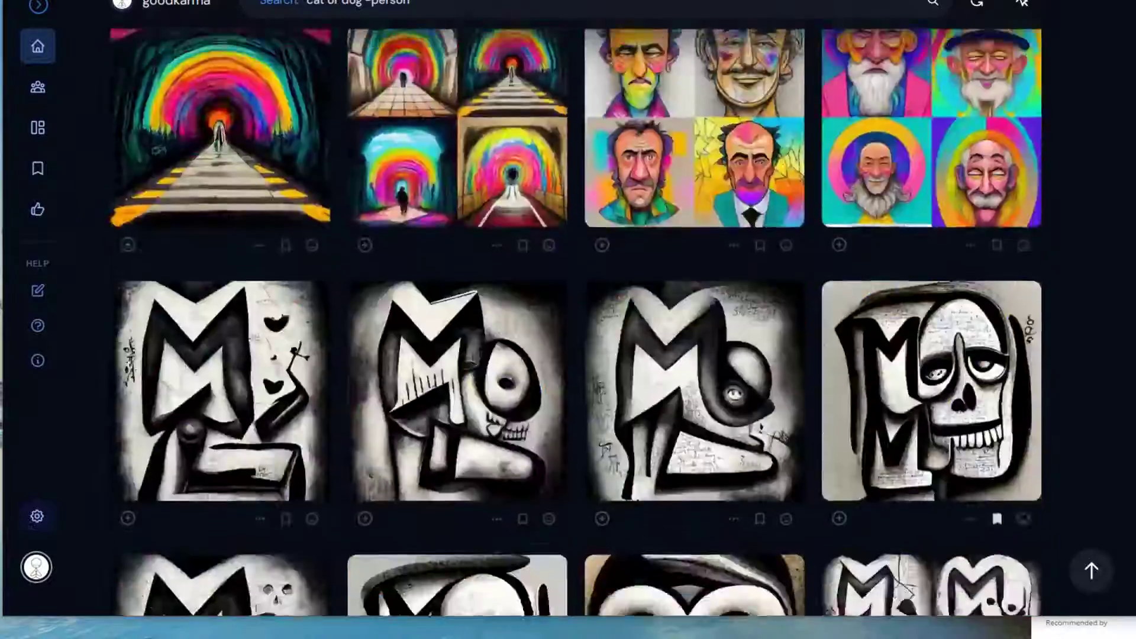
{"action": "scroll", "coordinate": [576, 319], "scroll_direction": "down", "scroll_amount": 5}
{"action": "scroll", "coordinate": [576, 320], "scroll_direction": "up", "scroll_amount": 15}
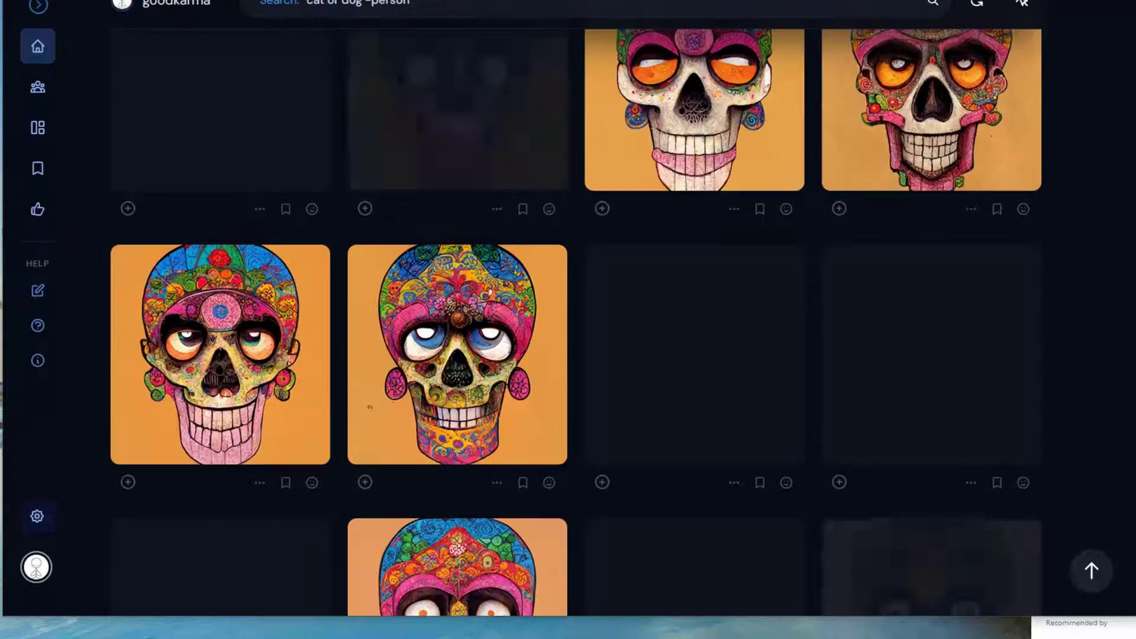
{"action": "scroll", "coordinate": [576, 320], "scroll_direction": "down", "scroll_amount": 5}
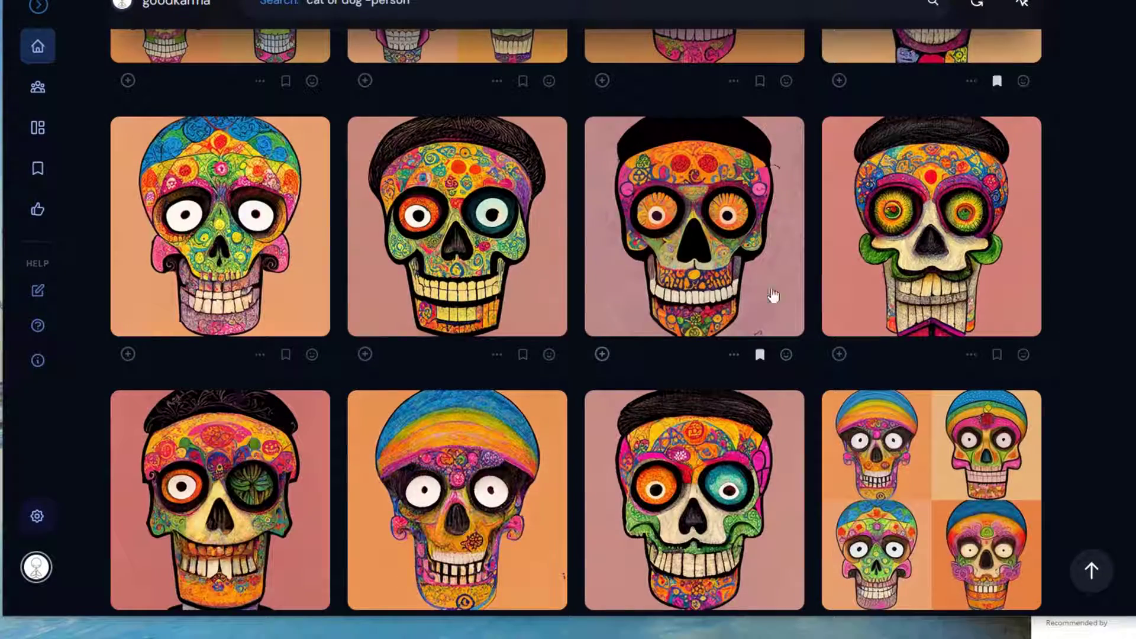
{"action": "scroll", "coordinate": [575, 319], "scroll_direction": "up", "scroll_amount": 8}
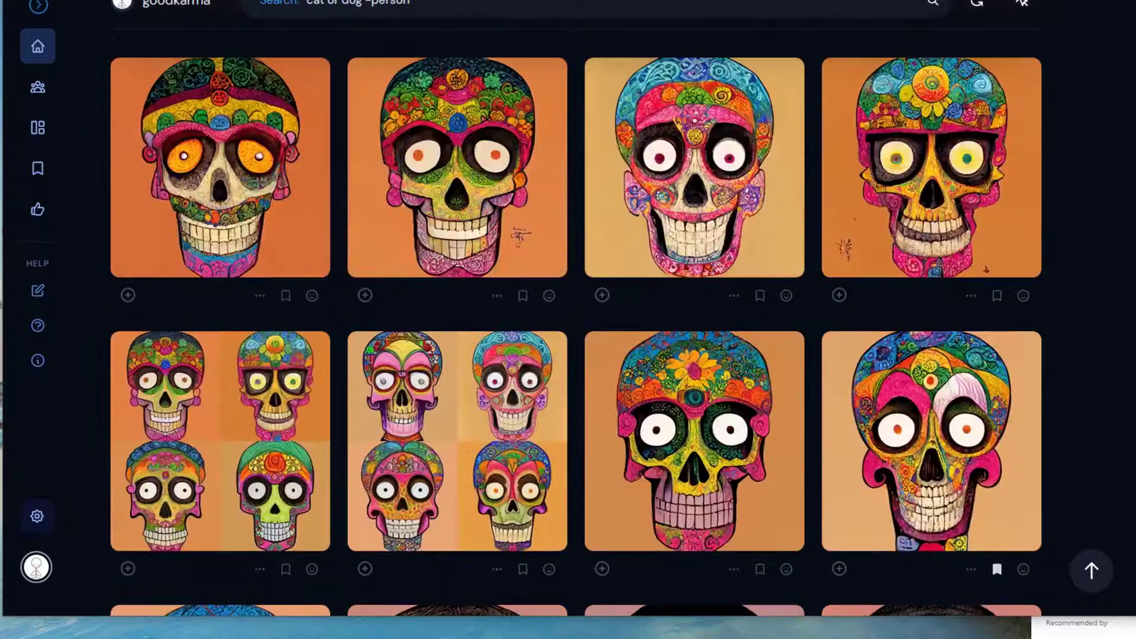
{"action": "scroll", "coordinate": [881, 349], "scroll_direction": "up", "scroll_amount": 5}
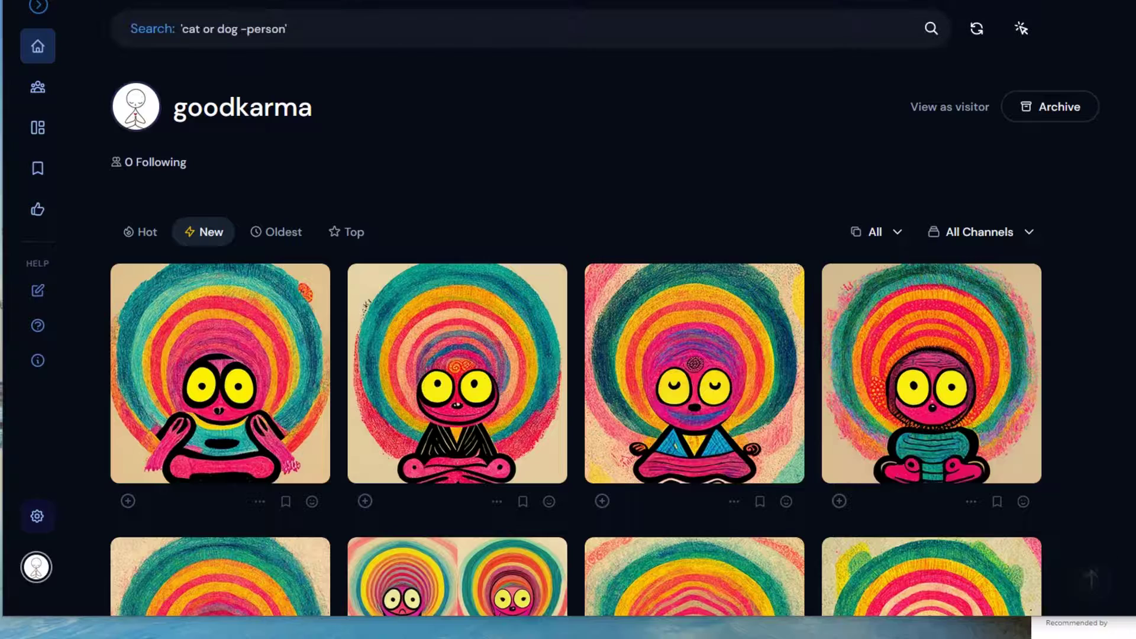
{"action": "mouse_move", "coordinate": [882, 340]}
{"action": "mouse_move", "coordinate": [962, 344]}
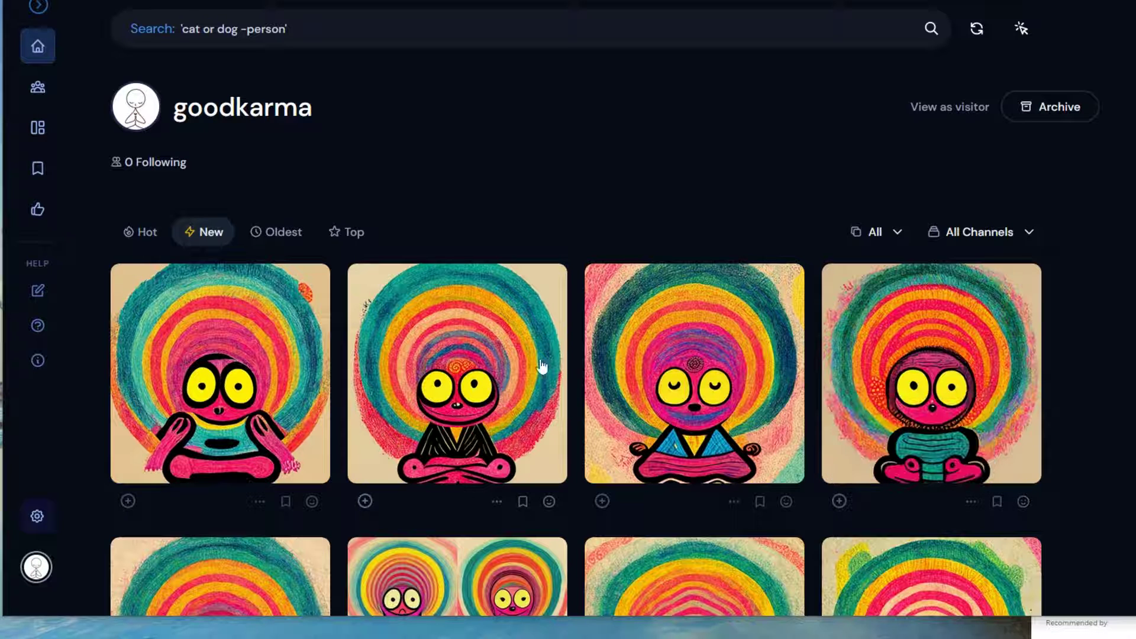